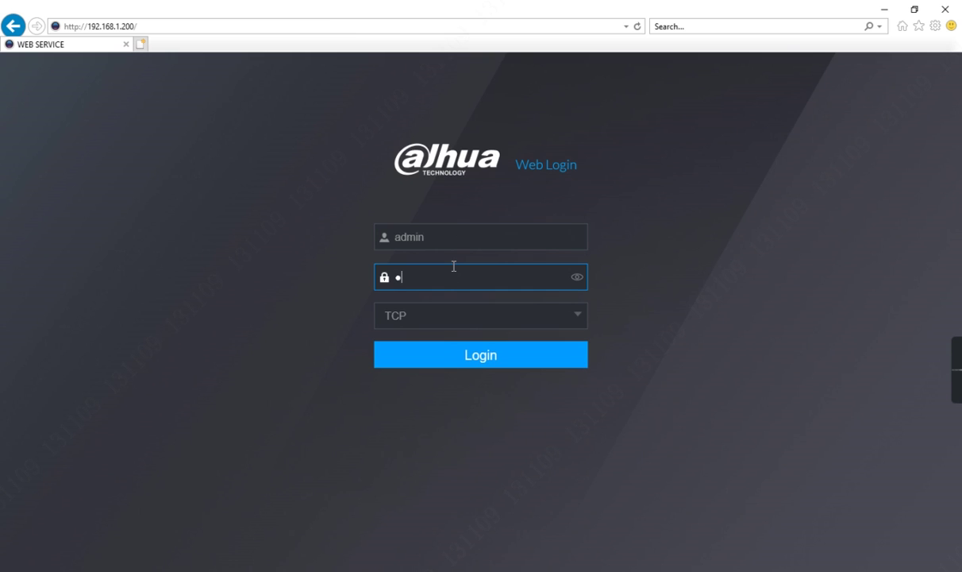
- Log in, then go to MAINTAIN on the second module page and select Manager
click(468, 359)
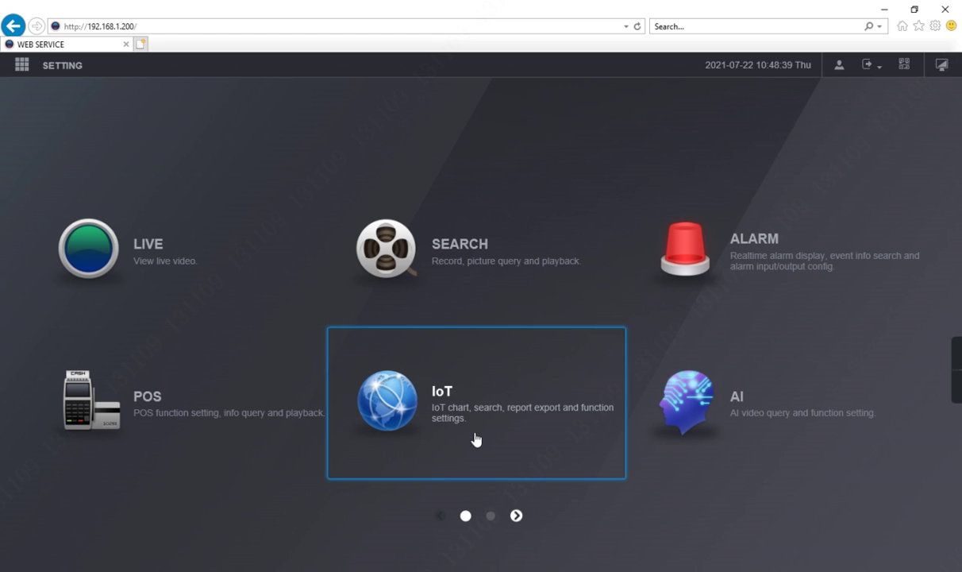
click(517, 518)
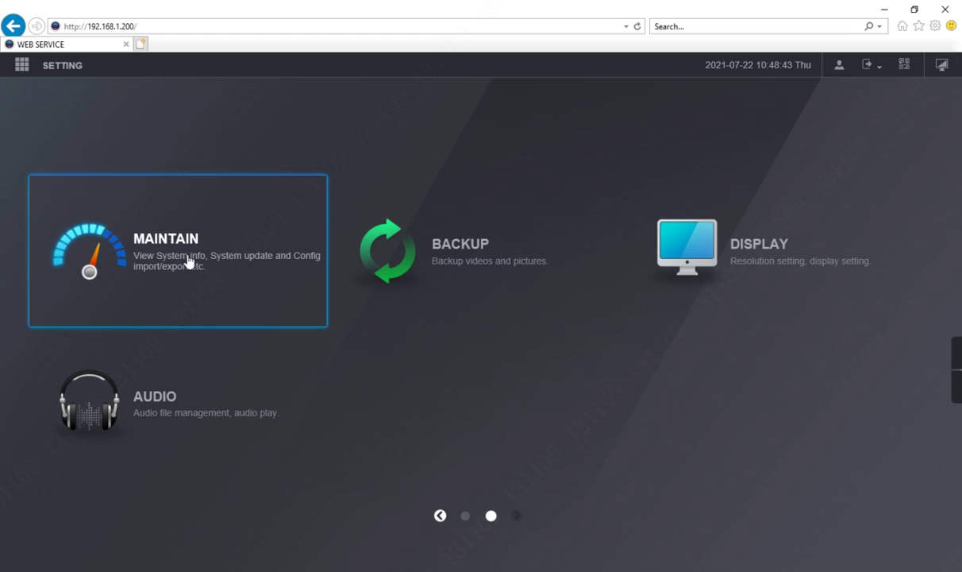
click(189, 261)
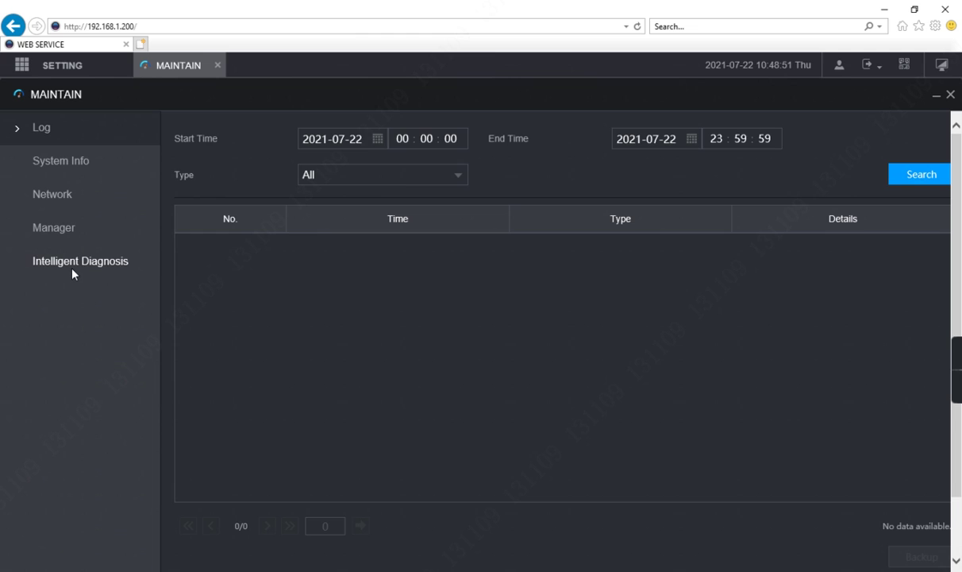
click(65, 232)
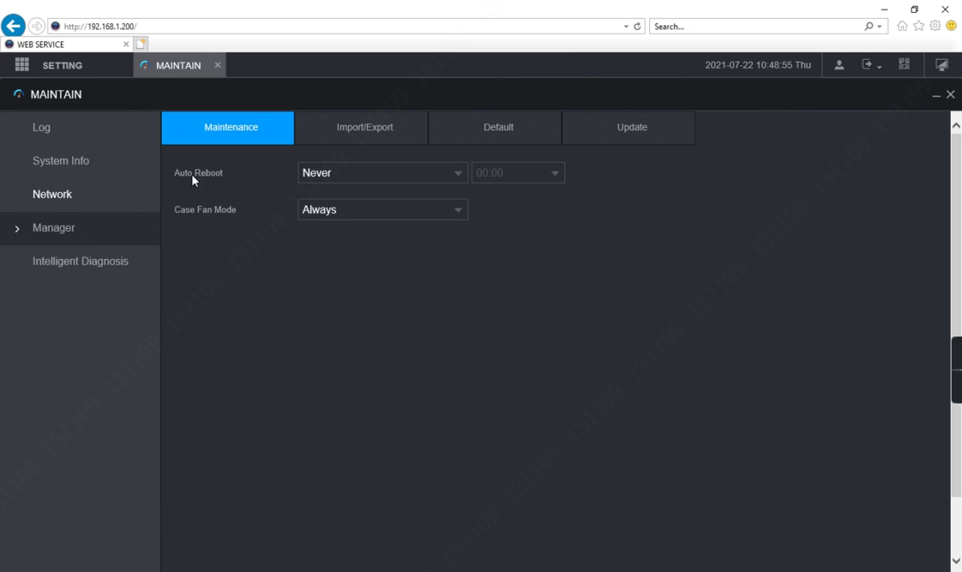
- Run Factory Defaults from the Default tab, confirming the reboot with the admin password
click(498, 130)
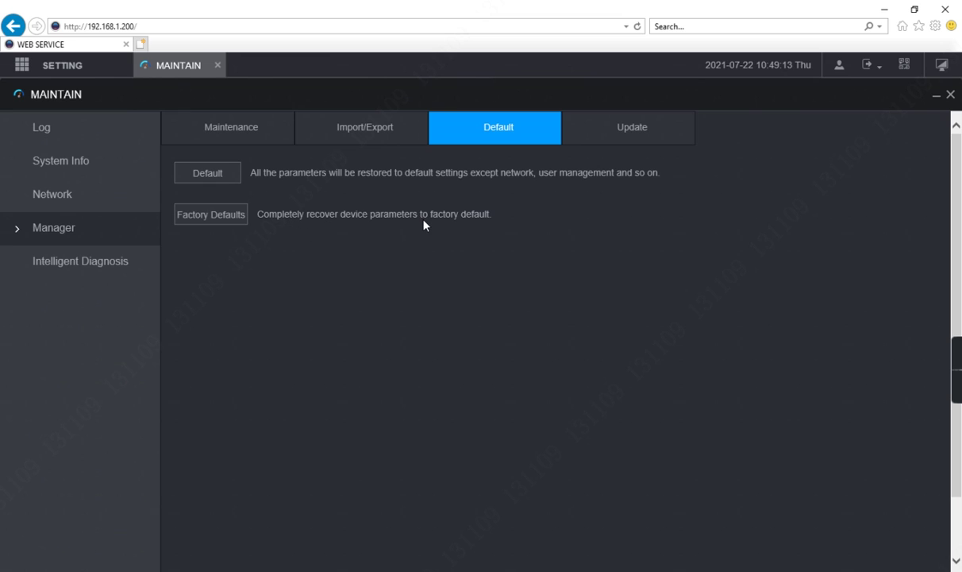
click(211, 216)
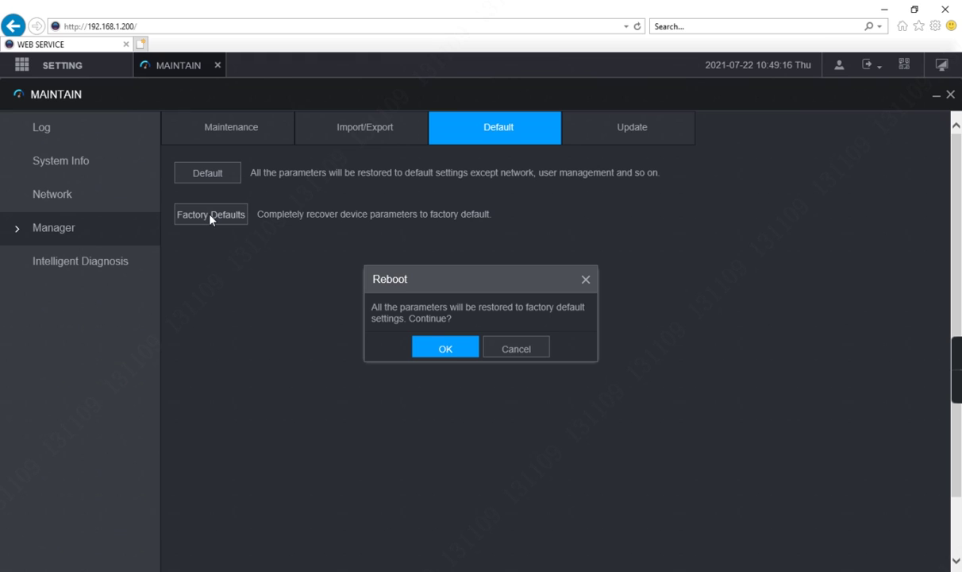
click(437, 349)
click(505, 318)
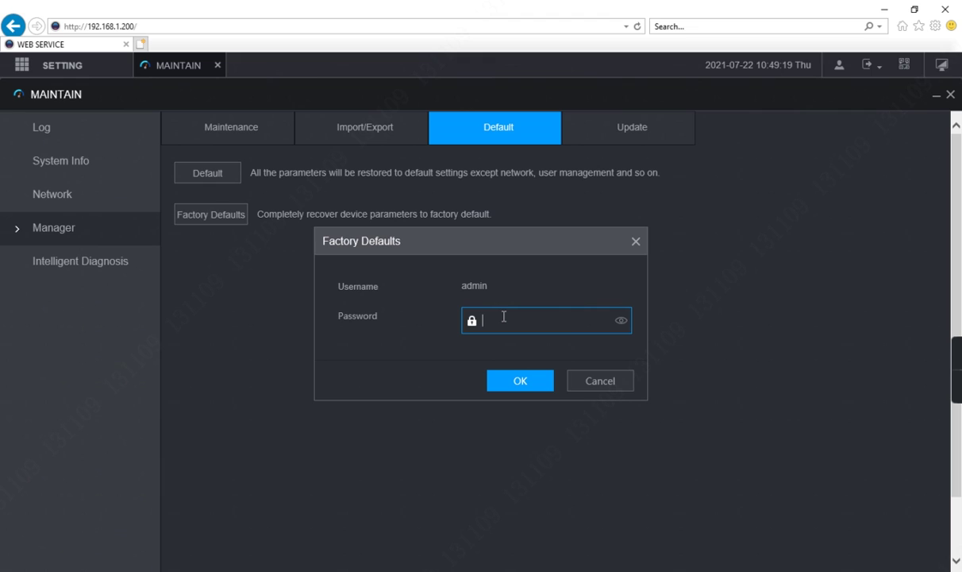
click(508, 385)
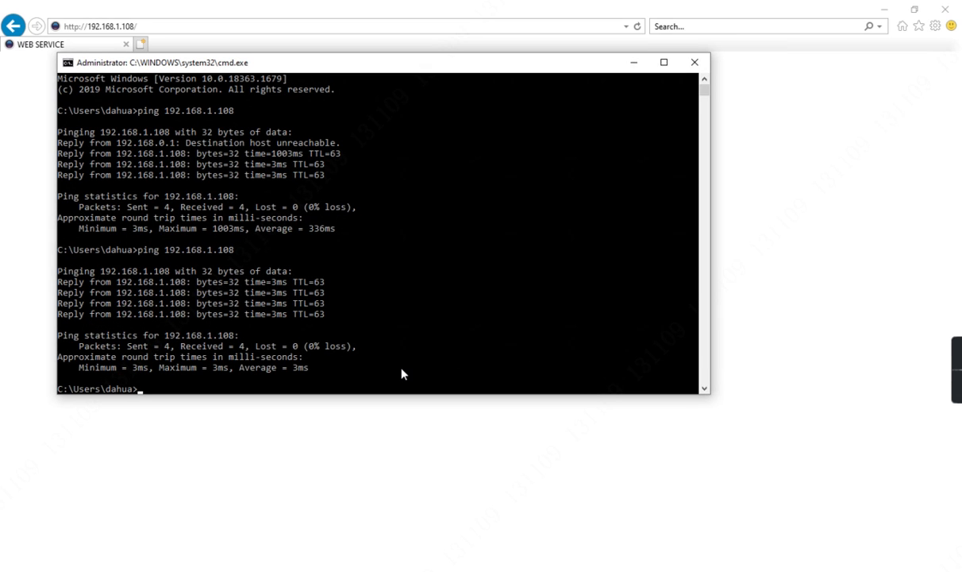
- Run ping 192.168.1.108 in Command Prompt to check the device replies
text(ping )
text(192.)
text(168.1.1)
text(08)
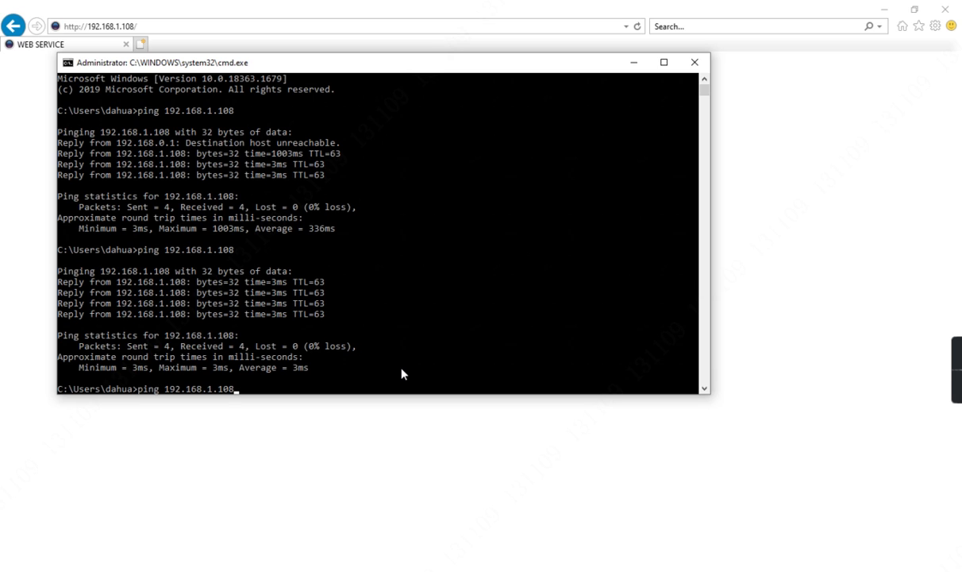
key(Return)
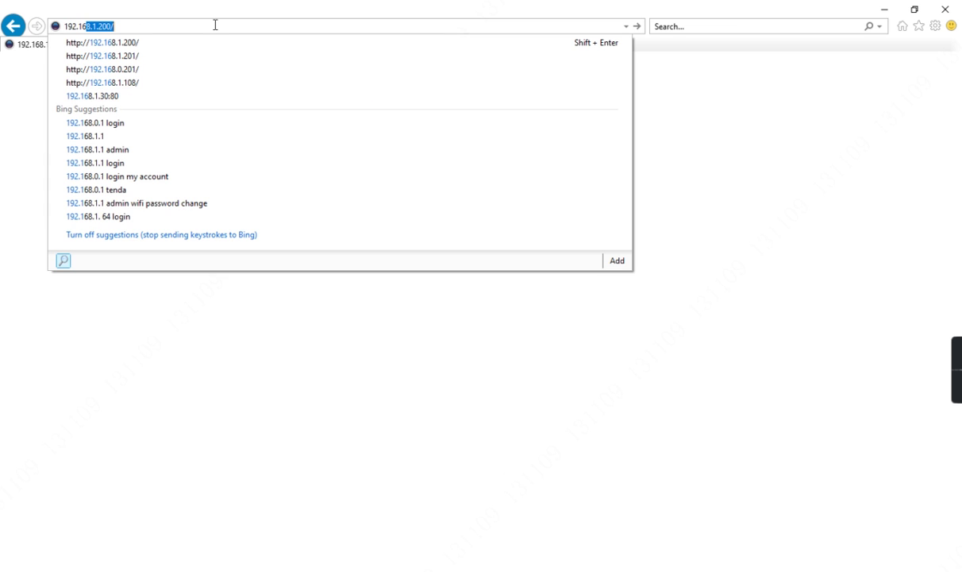
- Enter 192.168.1.200 in the Internet Explorer address bar
text(8.)
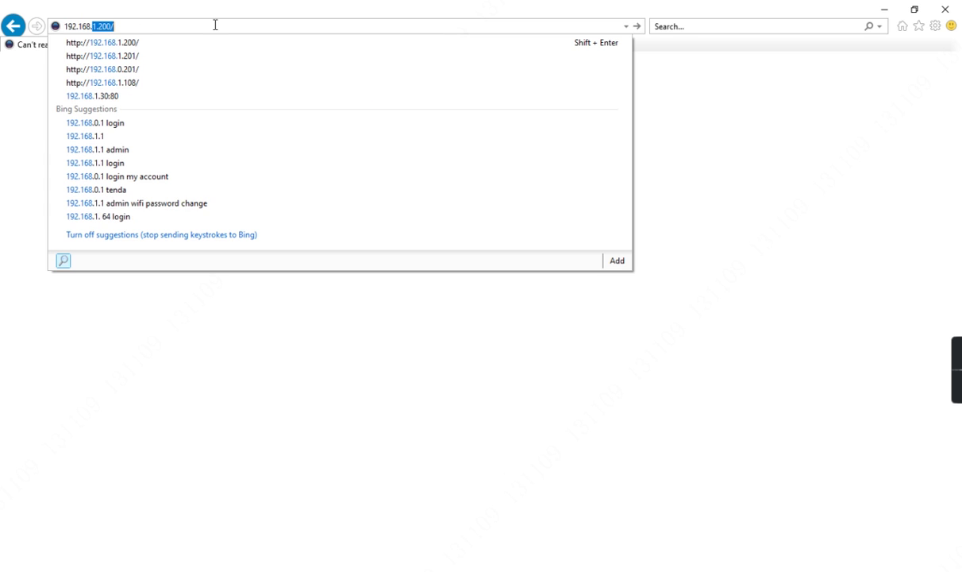
text(1)
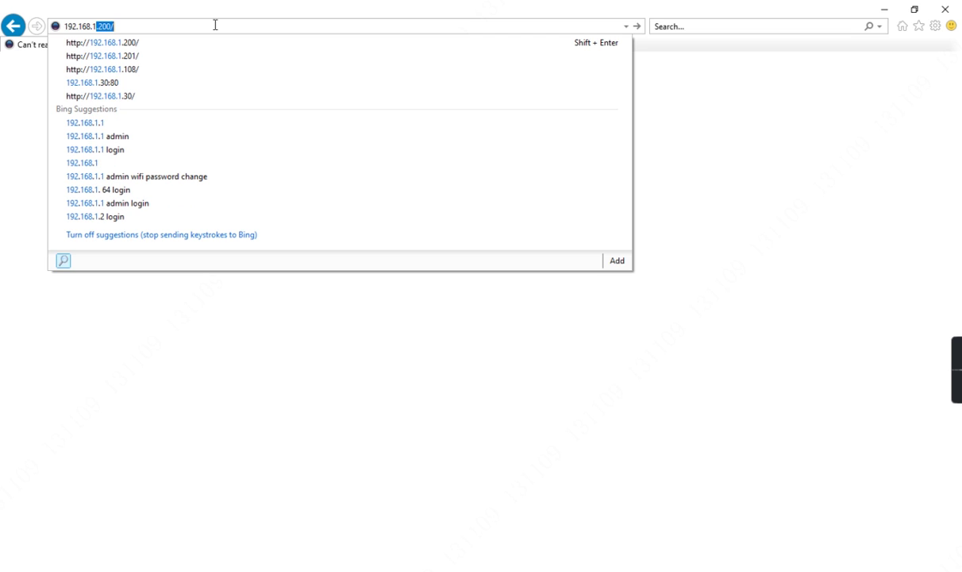
text(.200/)
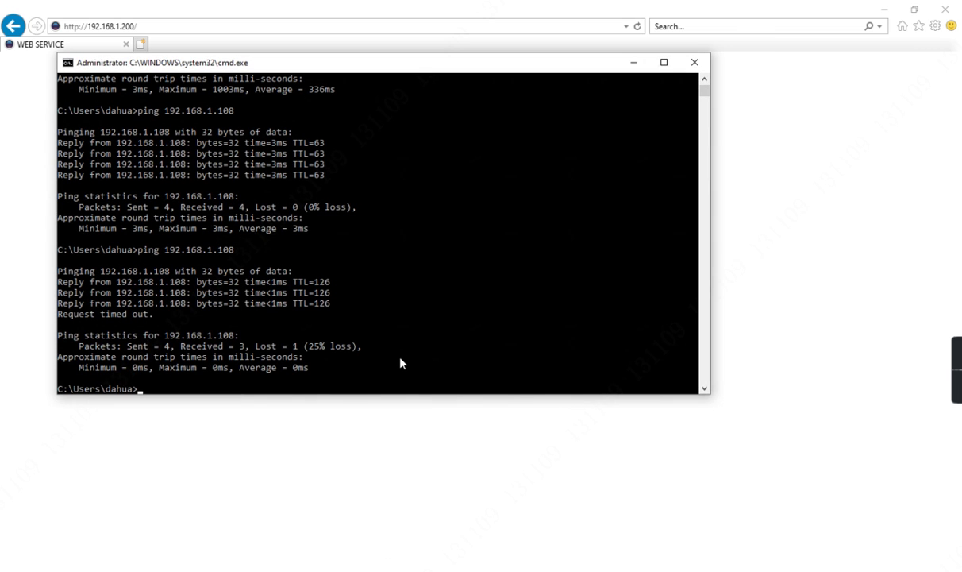
- Ping 192.168.1.108 once more to confirm the reset device responds
text(ping )
text(192.16)
text(8.1.1)
text(08)
key(Return)
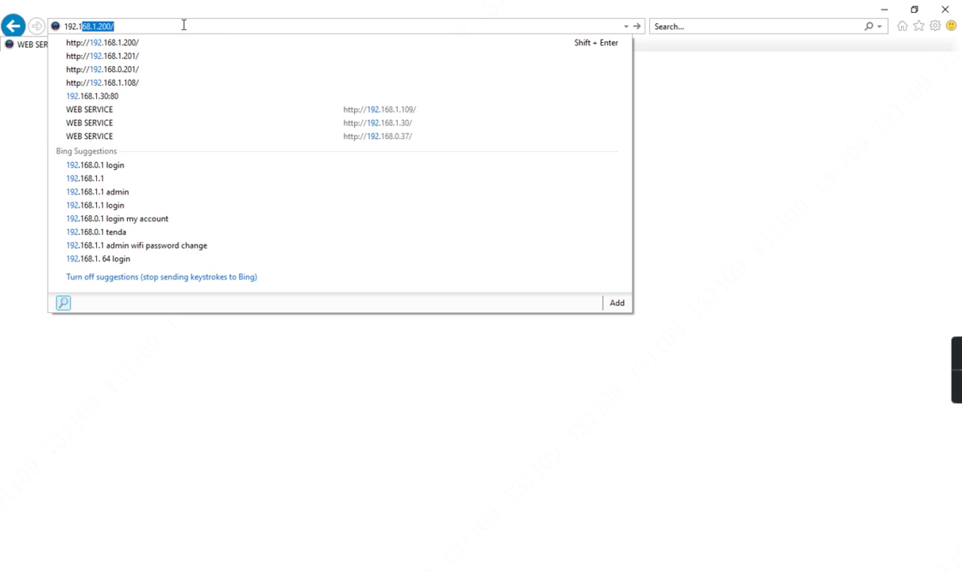
- Enter 192.168.1.108 in the address bar to reach the Device Initialization page
text(168.1.108/)
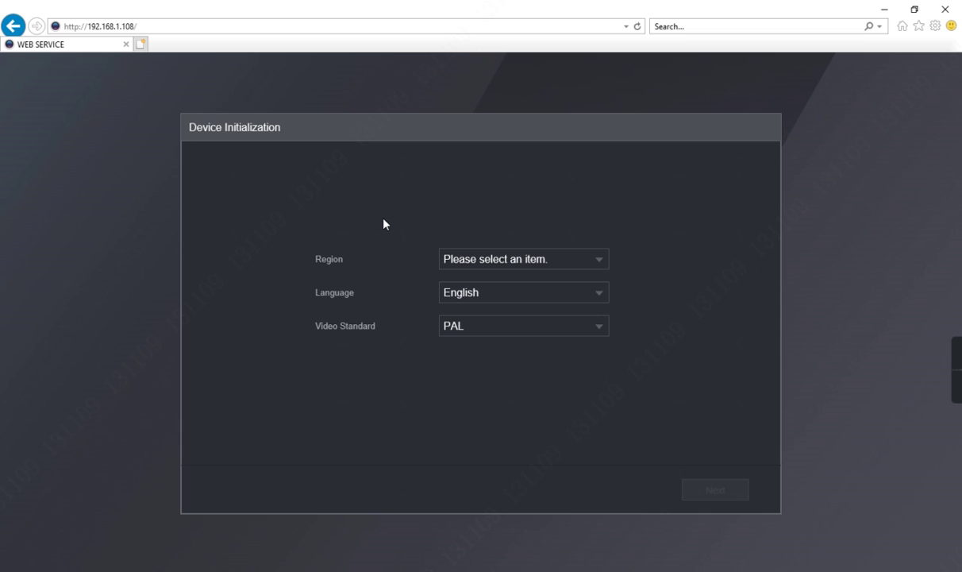
- Set the region to India and agree to all license terms
click(600, 261)
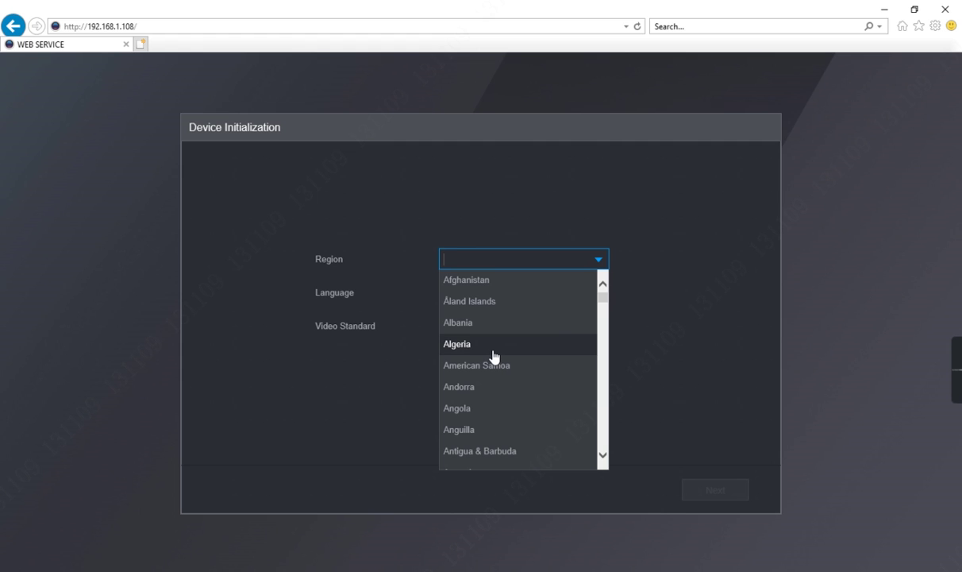
text(india)
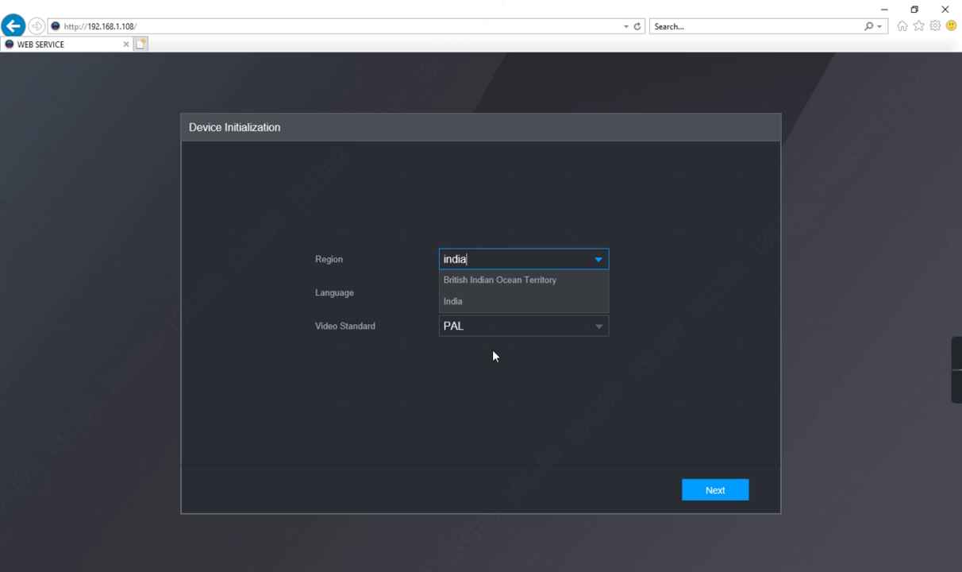
click(459, 306)
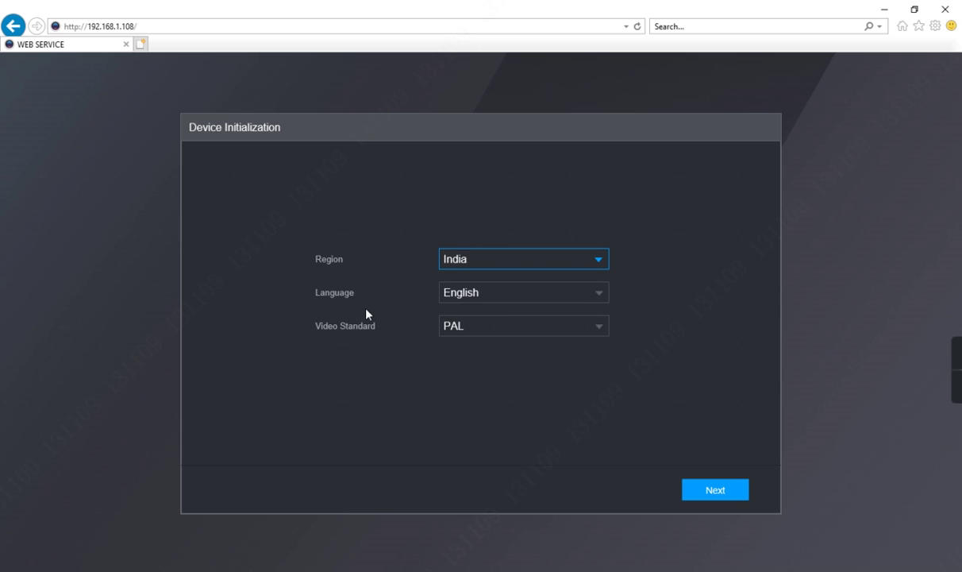
click(714, 492)
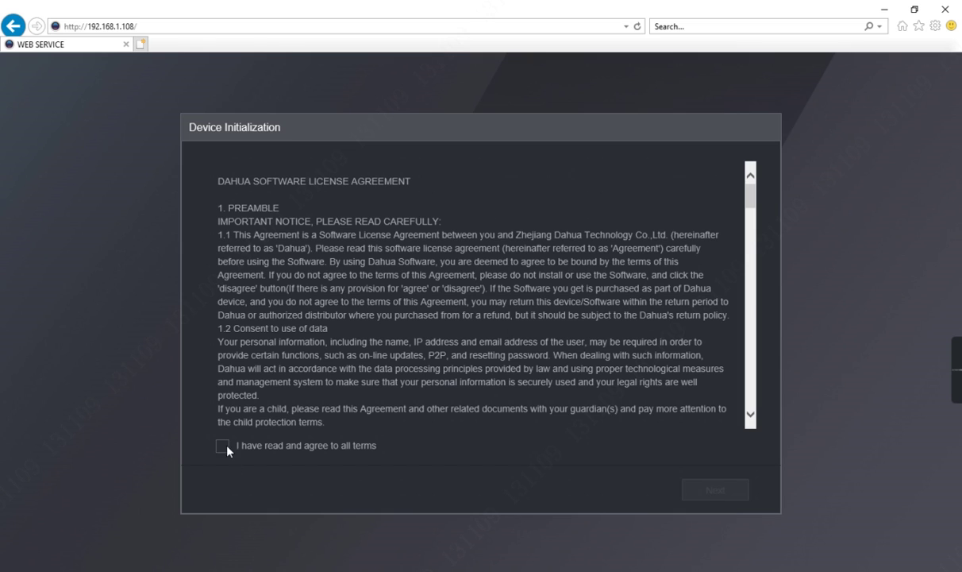
click(226, 447)
click(720, 490)
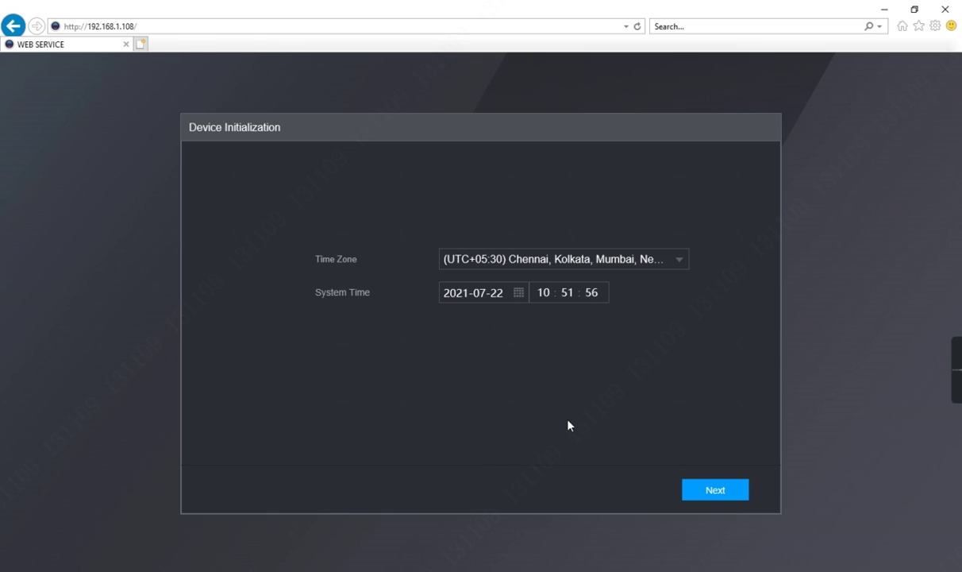
- Keep the UTC+05:30 time zone and set the new admin password and its confirmation
click(684, 489)
click(439, 306)
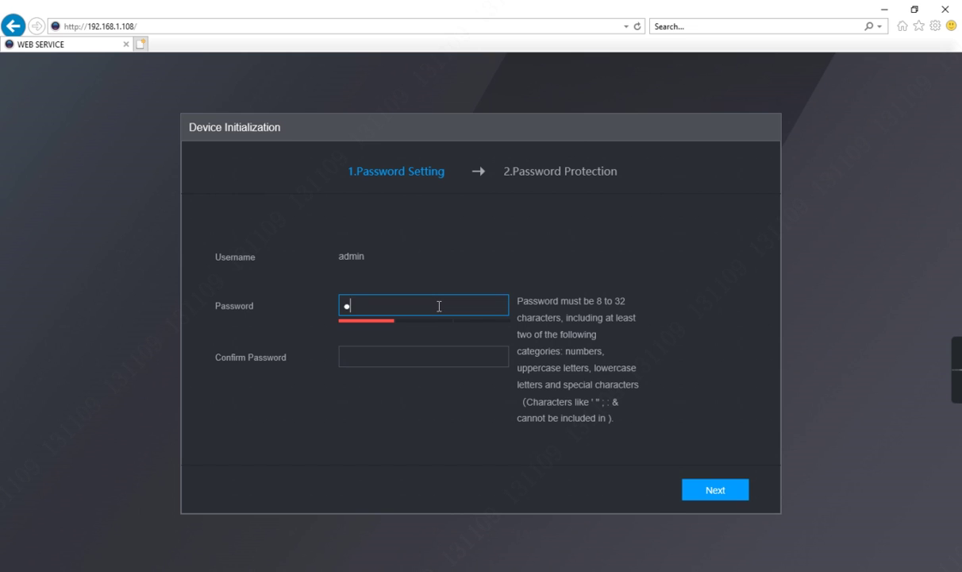
click(398, 355)
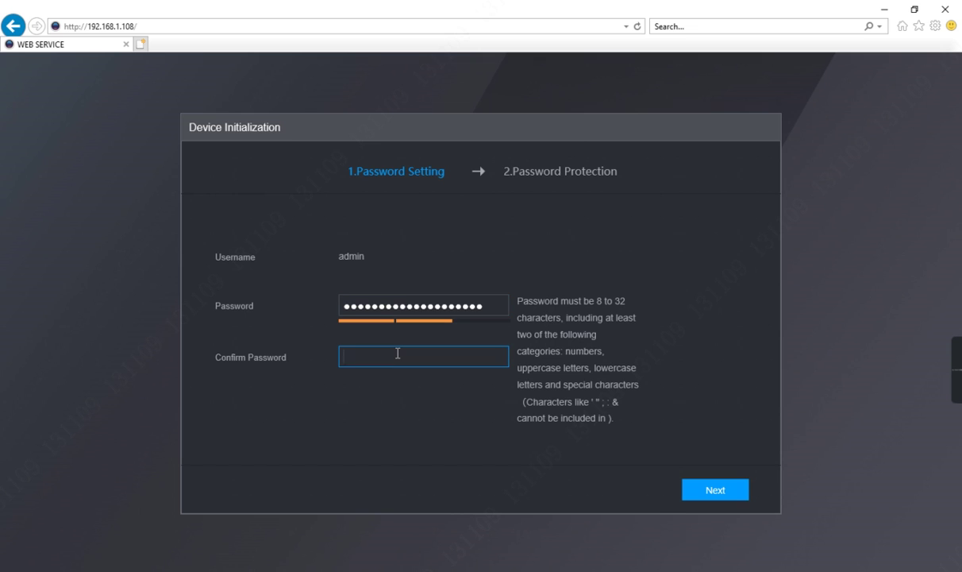
click(724, 493)
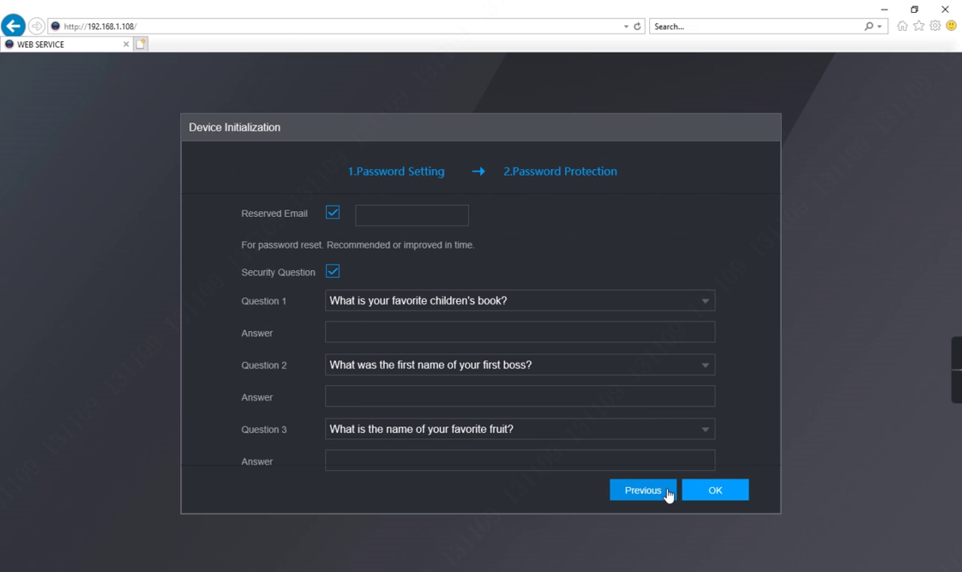
- Answer all three security questions on the Password Protection step
click(714, 490)
click(399, 330)
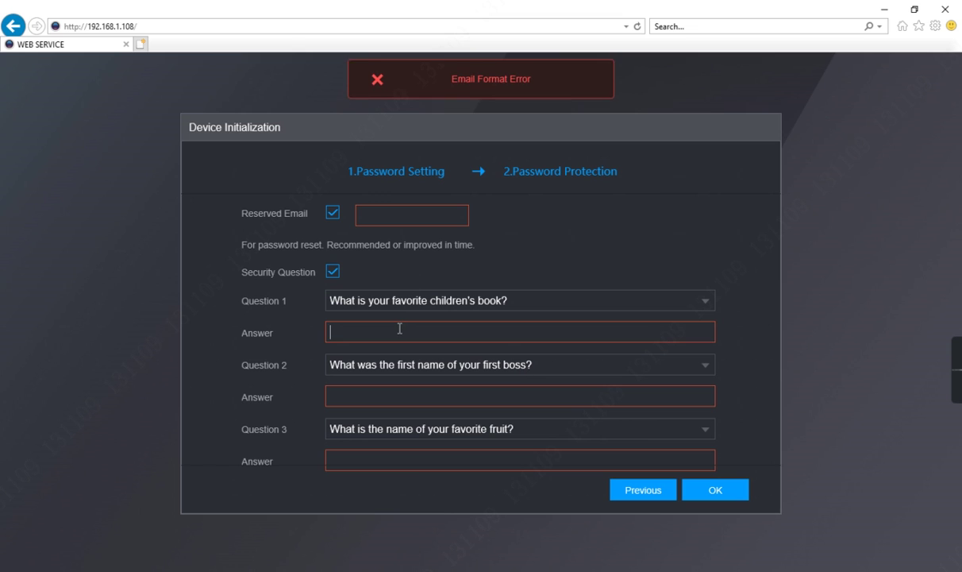
text(1)
click(368, 399)
text(1)
click(365, 460)
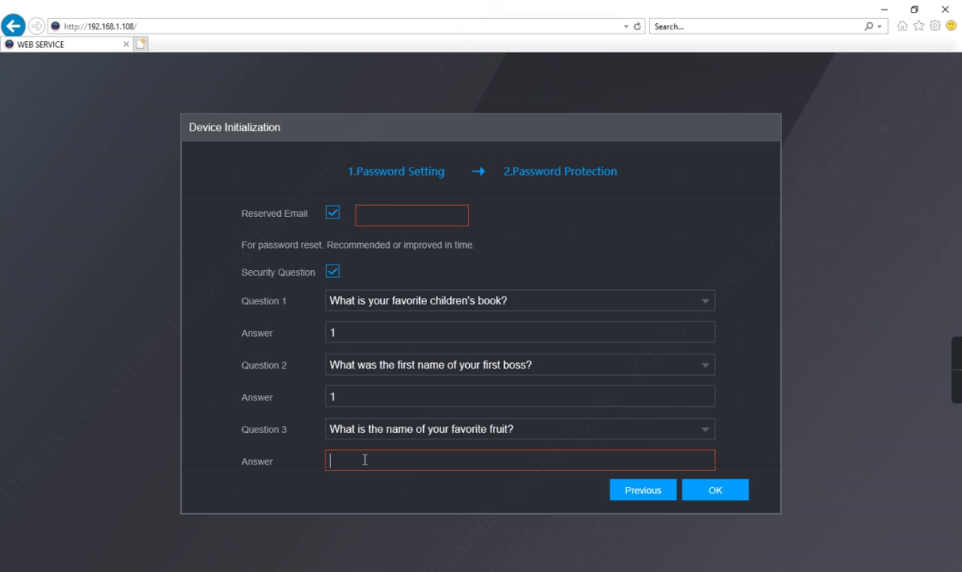
text(1)
click(724, 490)
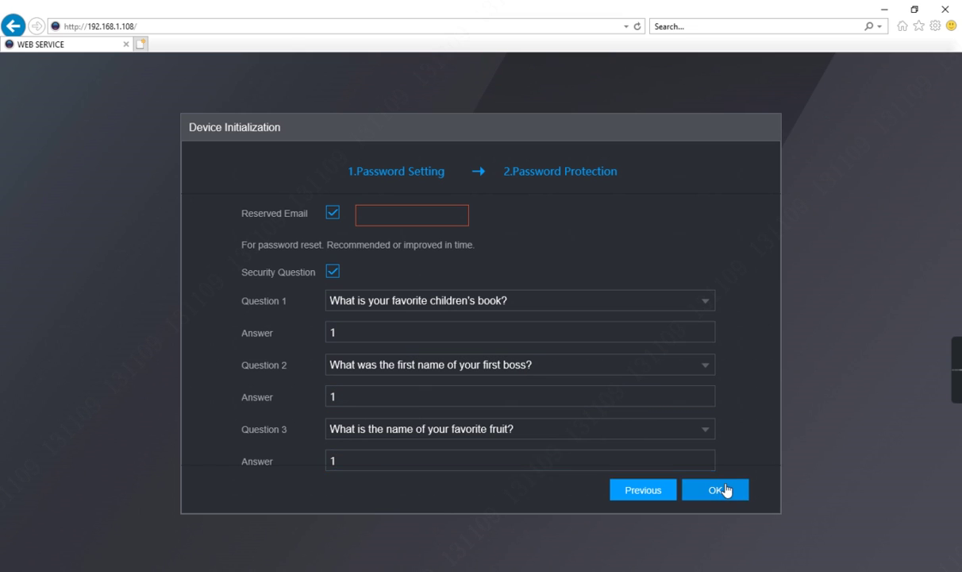
- Enter the reserved recovery e-mail address and complete initialization
click(381, 209)
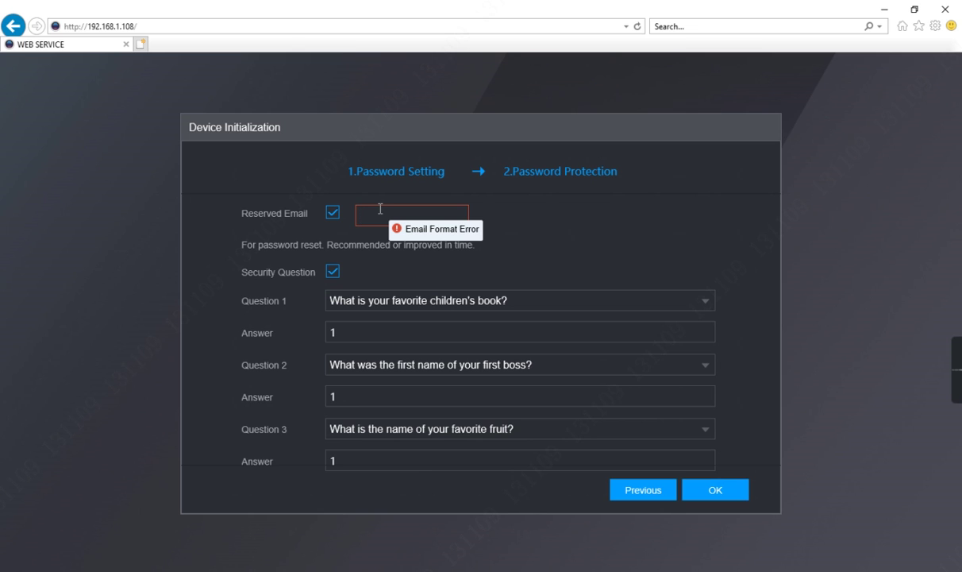
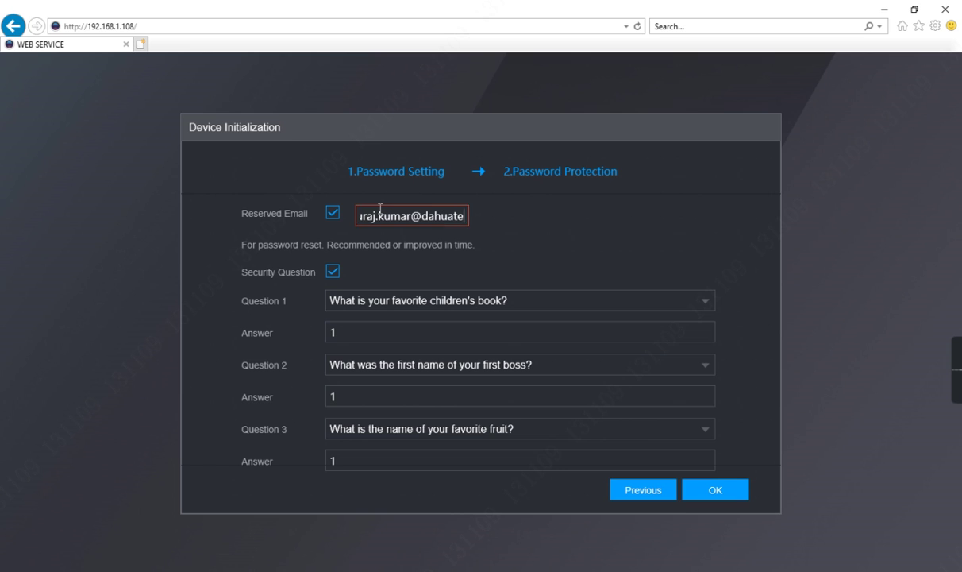
click(714, 490)
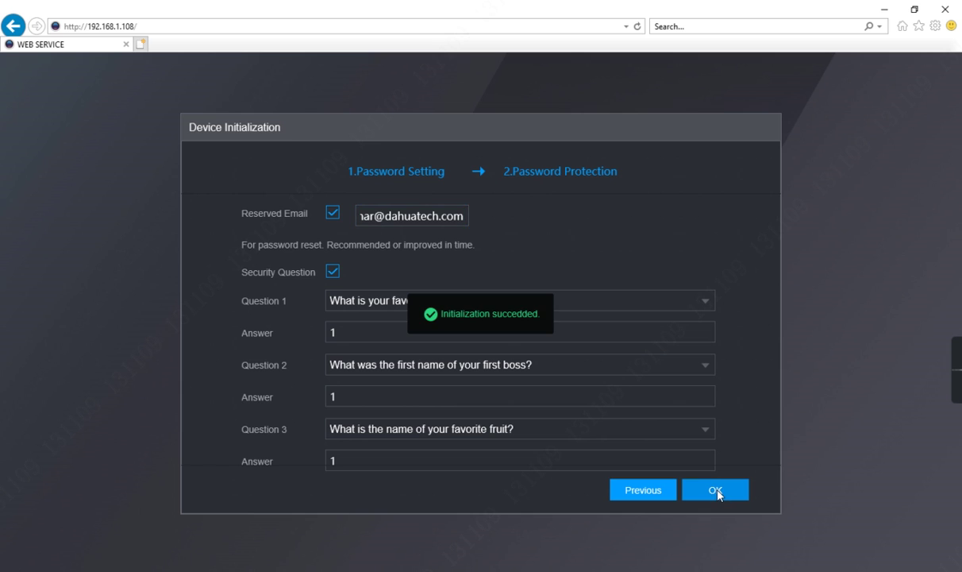